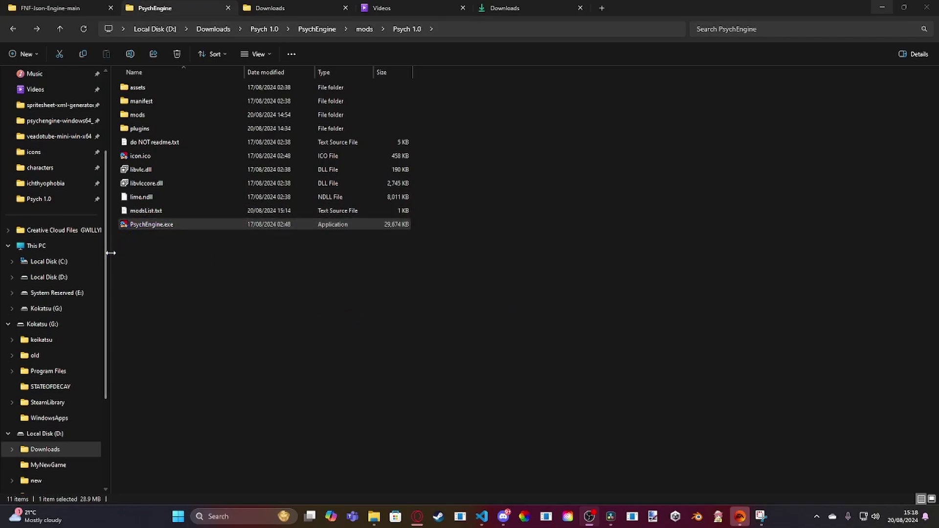
Narrow the folder sidebar, search the PsychEngine folder for ".Lang" files, and return to the PsychEngine folder
left_click_drag(110, 256, 16, 285)
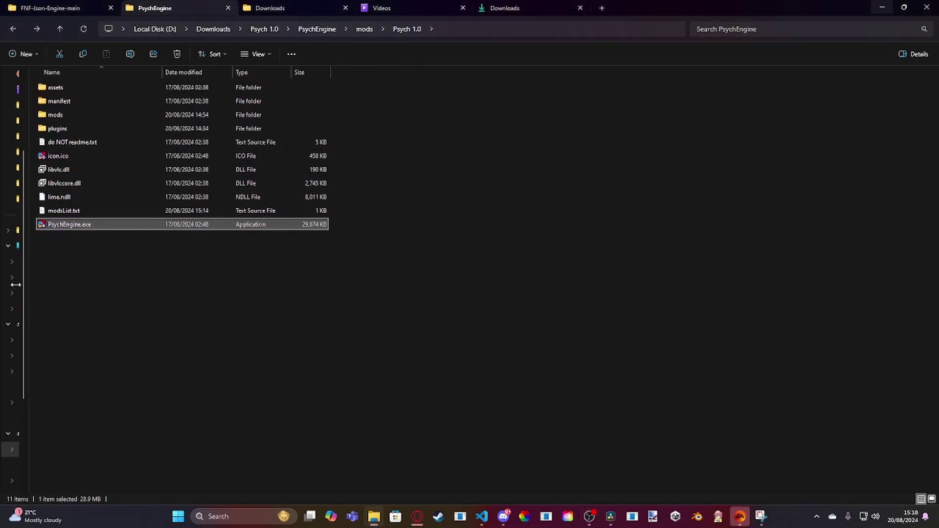
left_click(131, 278)
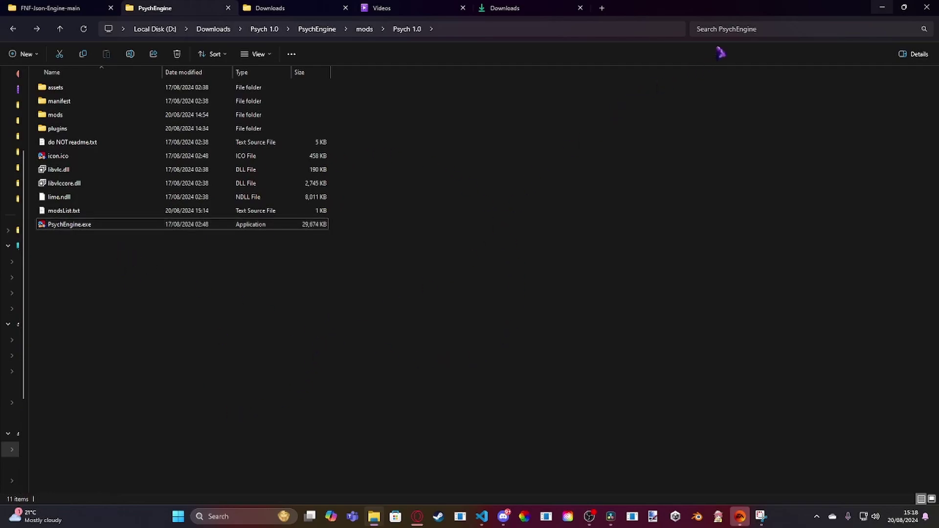
left_click(738, 31)
type(".Lang")
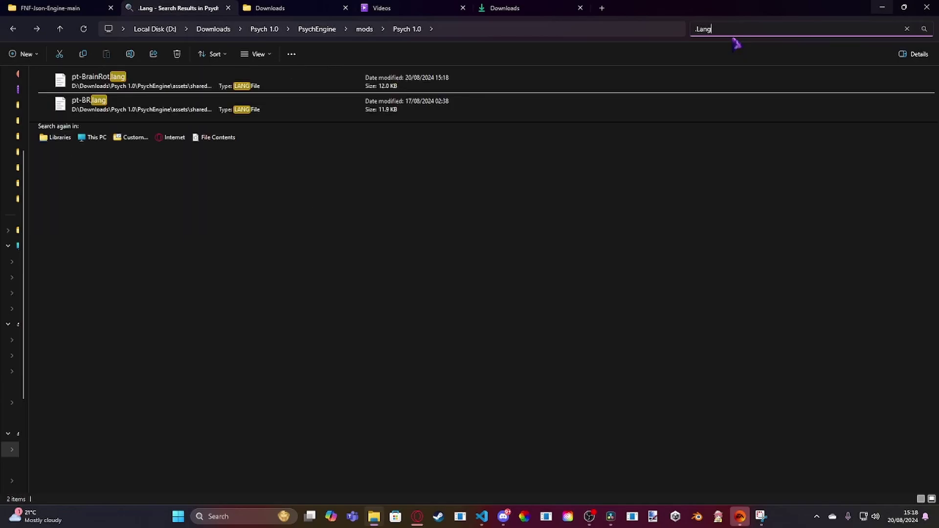
left_click(375, 271)
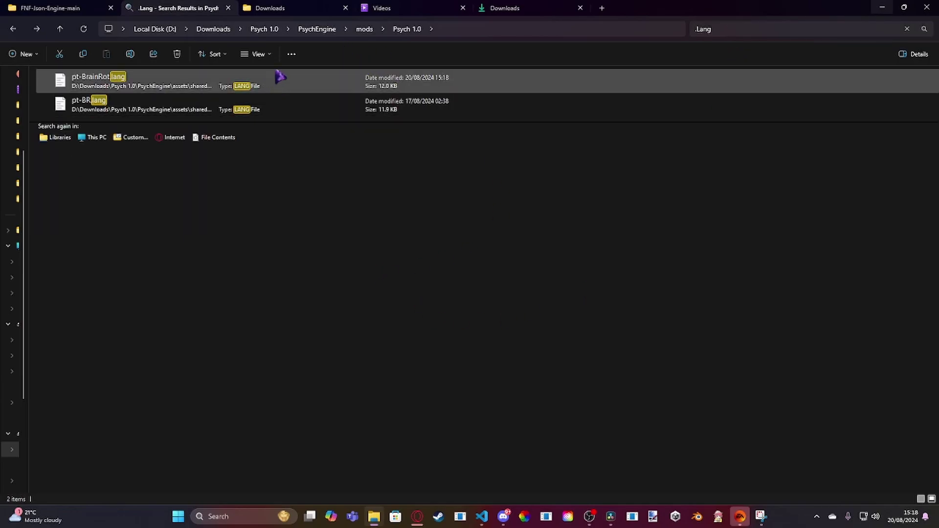
left_click(332, 30)
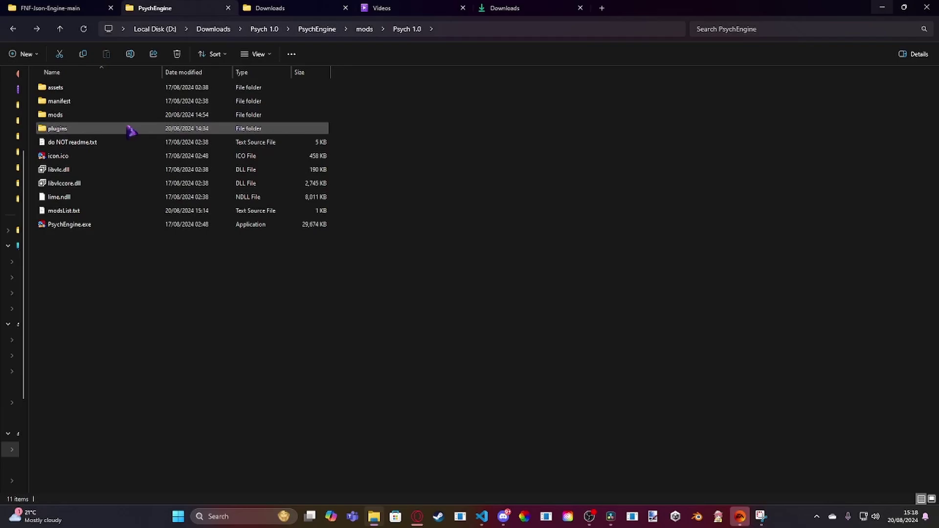
Open pt-BrainRot.lang from the assets/shared/data folder for editing
double_click(124, 90)
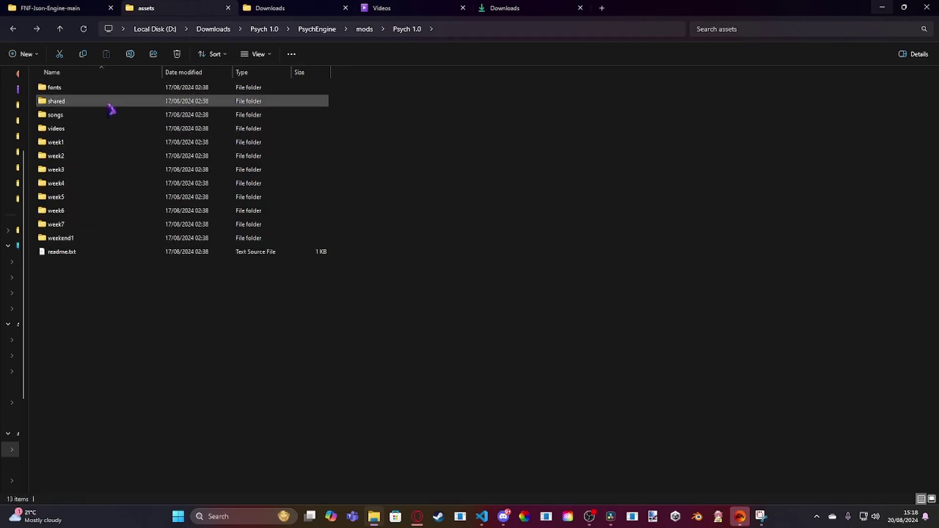
double_click(111, 105)
double_click(104, 102)
scroll(127, 205, "down", 2)
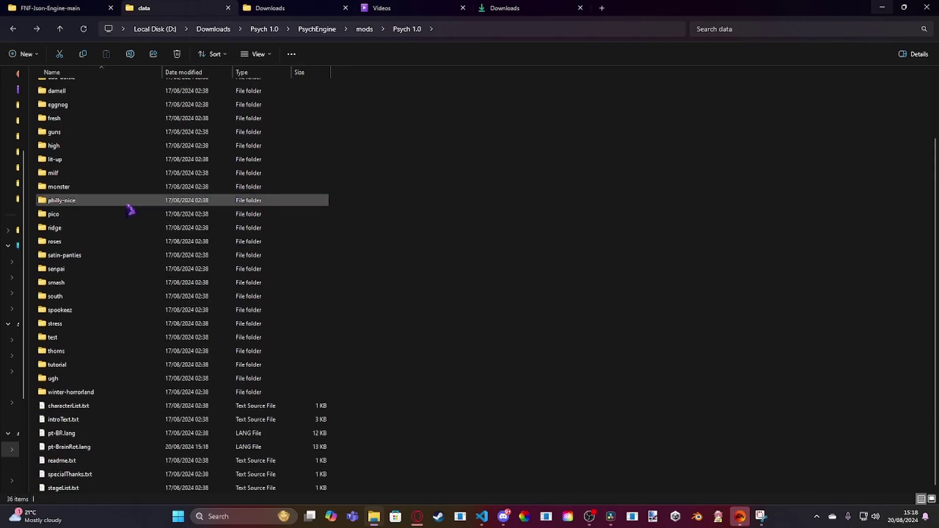
double_click(88, 448)
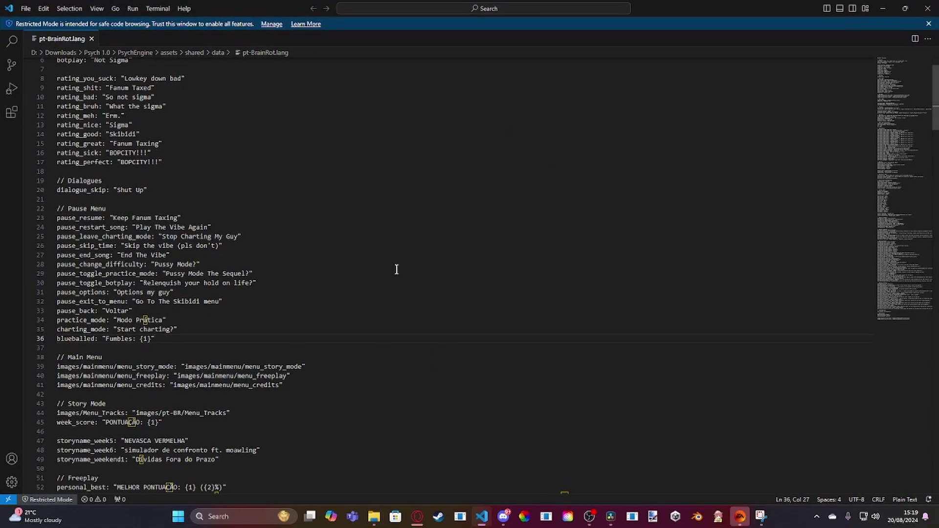
Examine the language name on the first line and the score_text entry in the Gameplay section
scroll(420, 277, "up", 2)
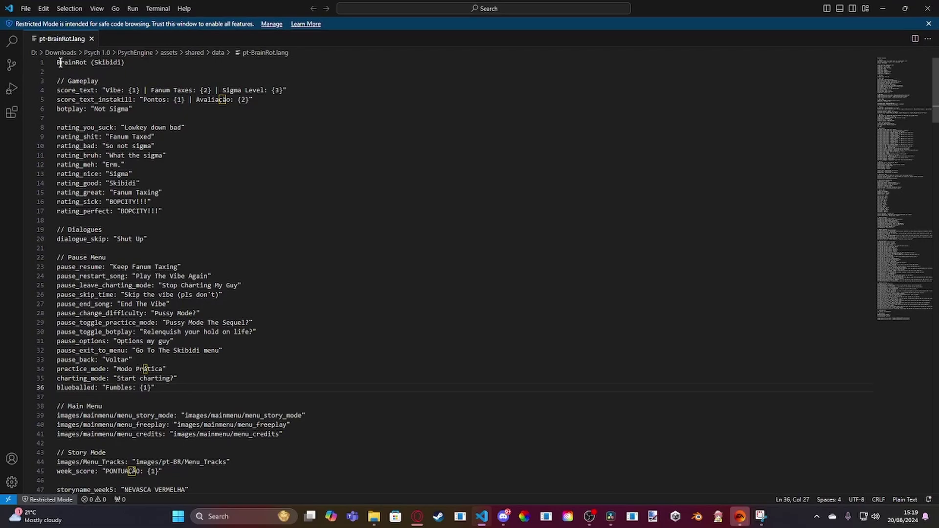
left_click_drag(57, 63, 160, 59)
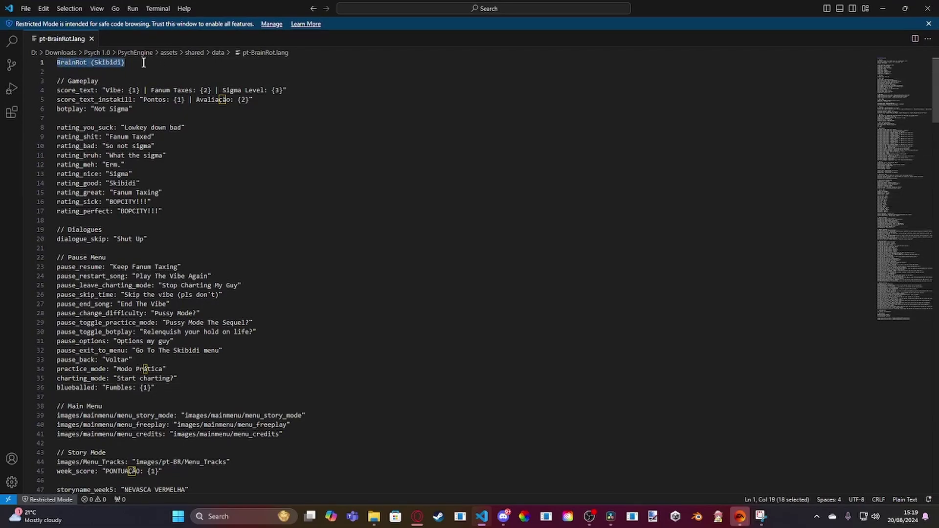
left_click(151, 62)
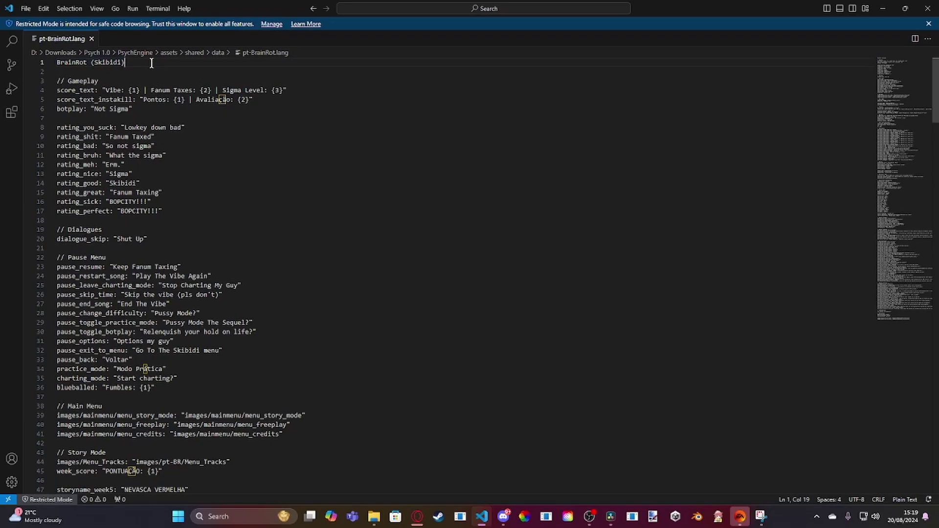
left_click_drag(64, 82, 106, 79)
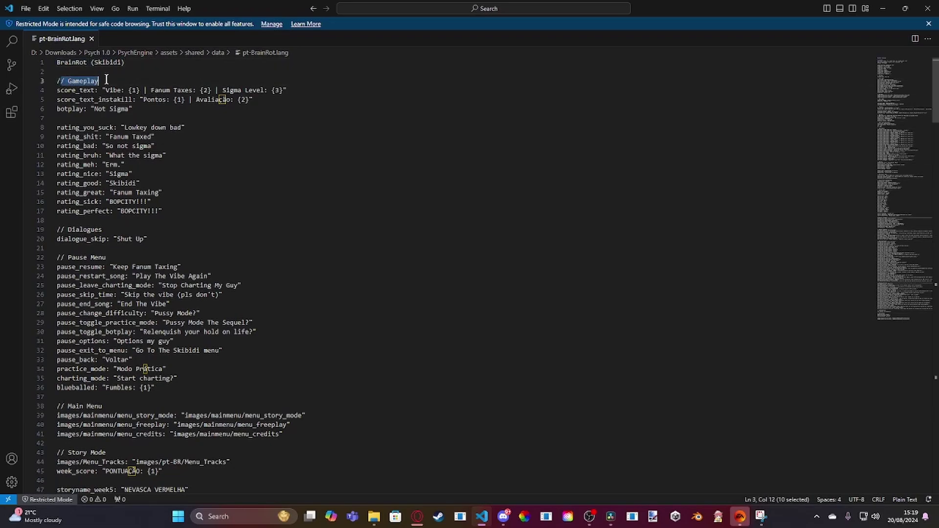
key("Escape")
left_click_drag(58, 91, 122, 91)
left_click(302, 93)
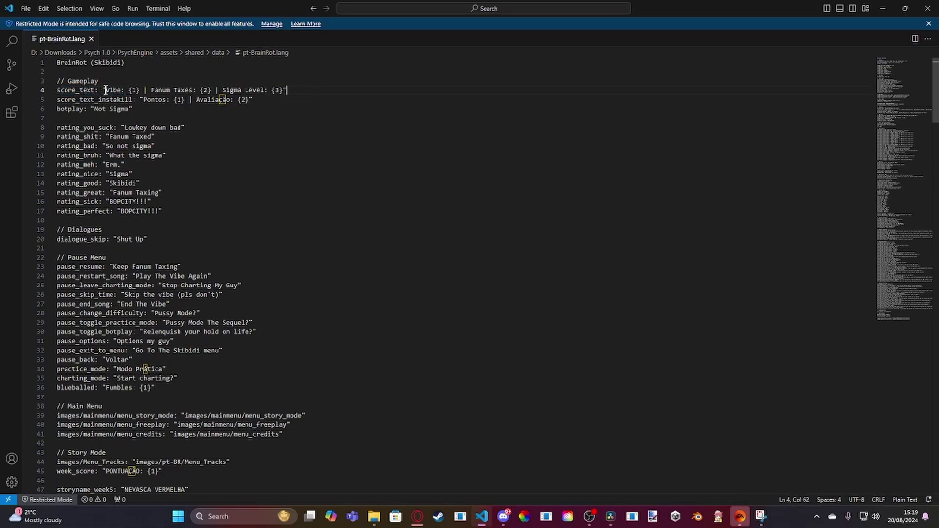
left_click_drag(105, 91, 251, 91)
left_click(252, 114)
Examine the rating entries and the remaining translation sections through to the end of the file
left_click_drag(58, 127, 112, 128)
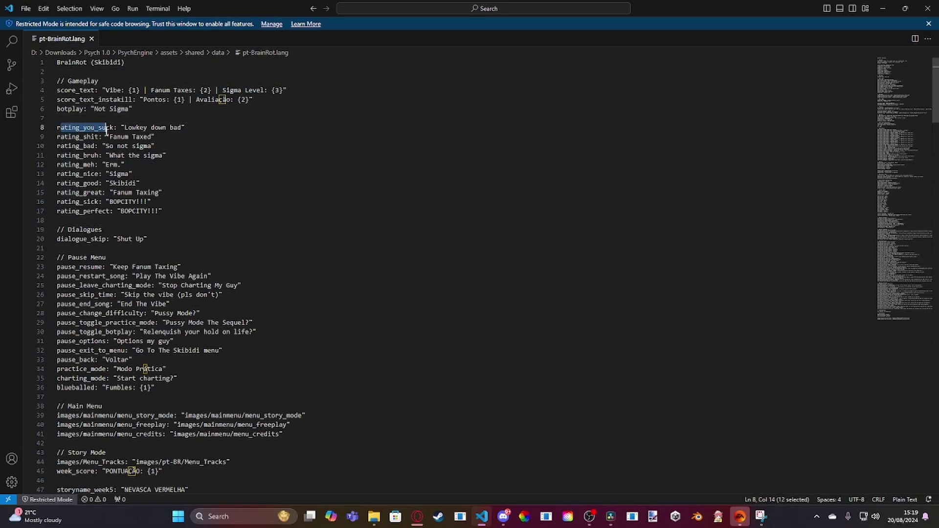
left_click(154, 127)
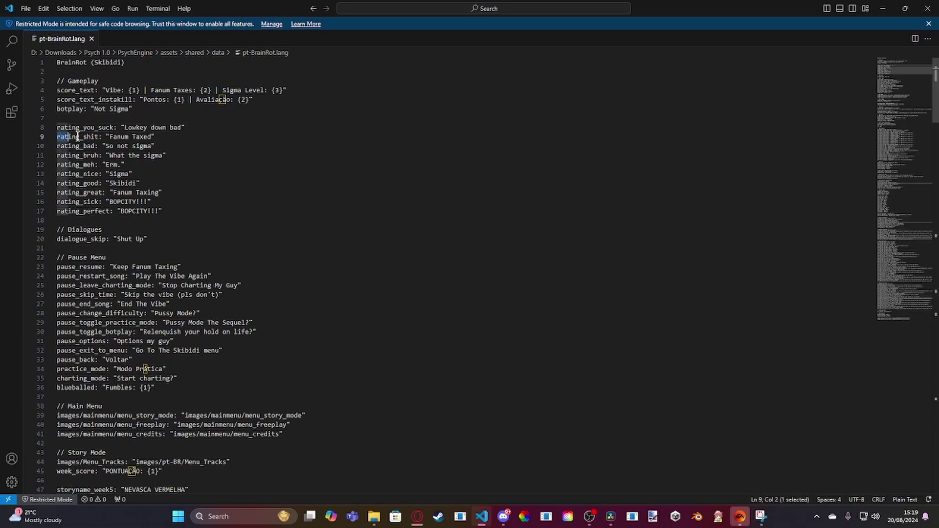
left_click_drag(58, 137, 111, 145)
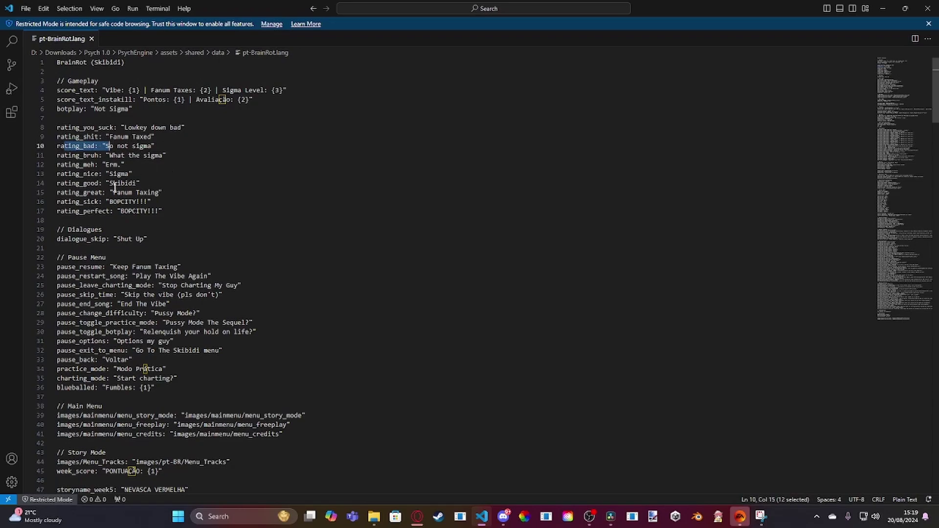
scroll(113, 246, "down", 2)
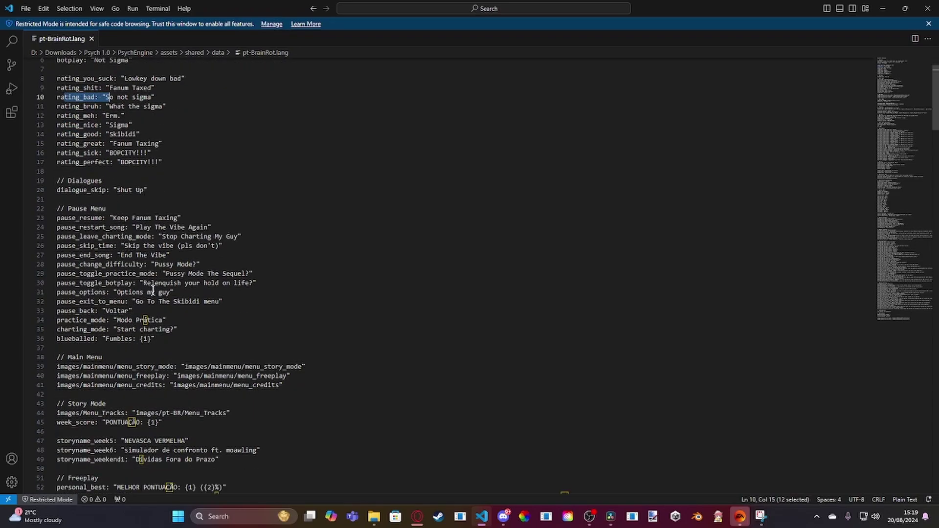
scroll(153, 291, "down", 10)
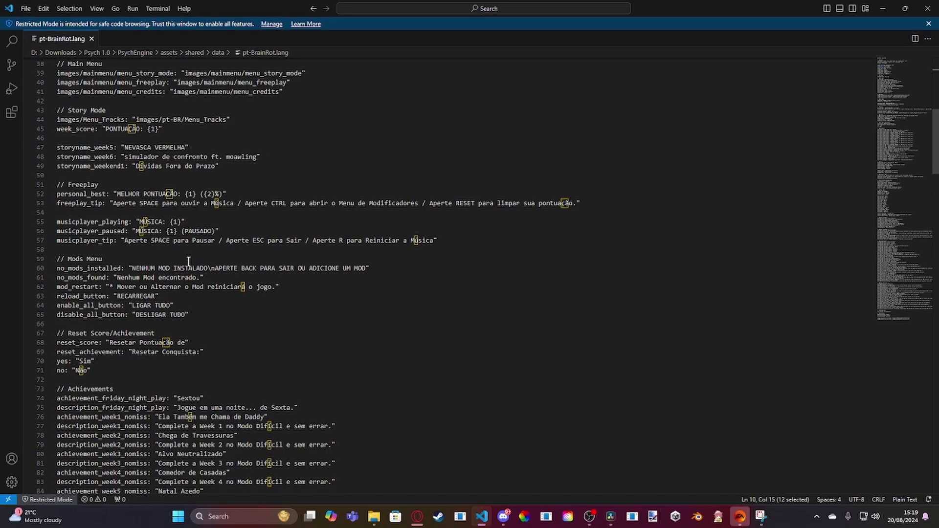
scroll(188, 262, "down", 5)
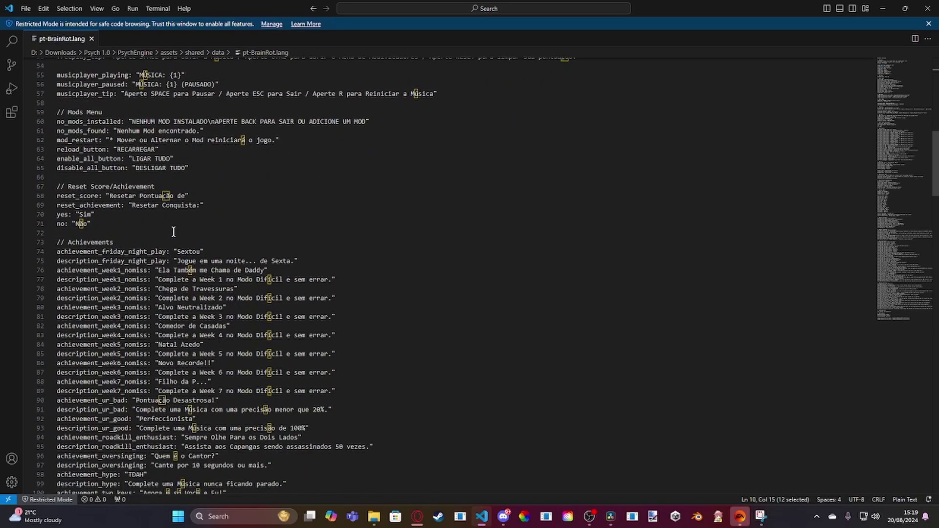
scroll(174, 231, "down", 13)
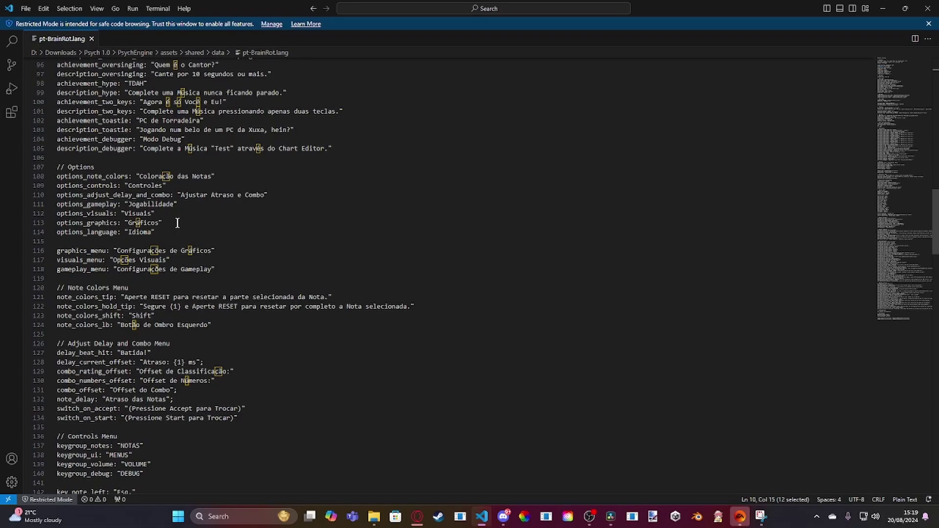
scroll(177, 223, "down", 3)
scroll(178, 223, "down", 14)
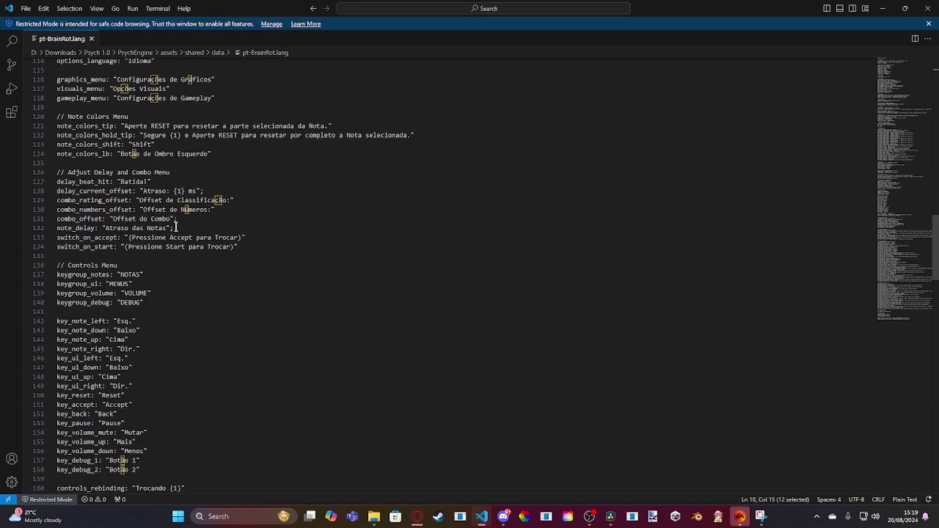
scroll(176, 227, "down", 20)
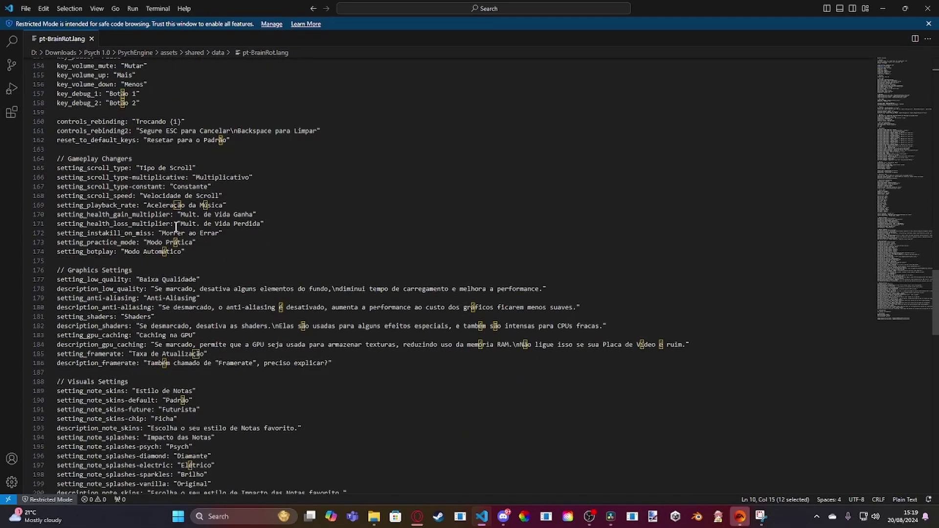
scroll(176, 227, "down", 6)
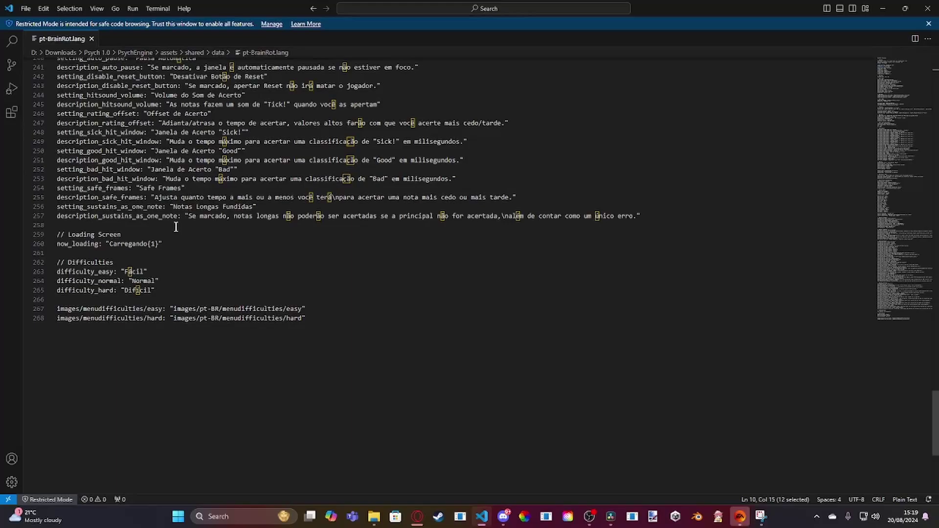
Change the now_loading text in the Loading Screen section to "Loading Like A Sigma{1}"
left_click(156, 238)
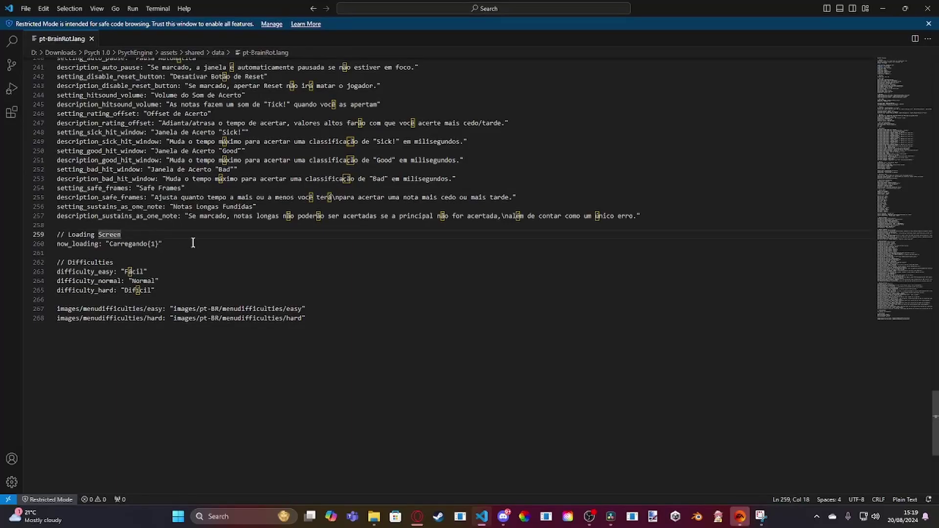
key("Down")
key("Right")
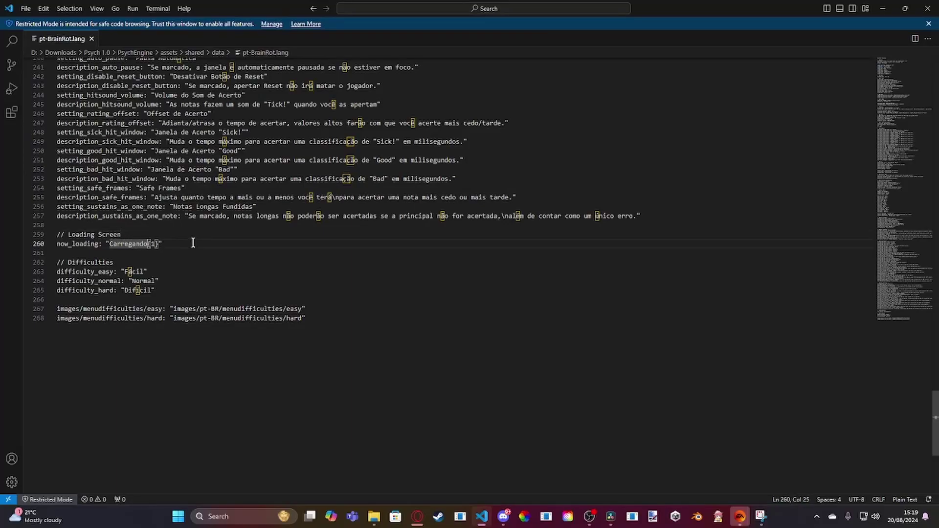
type("Loading Like A Sigma")
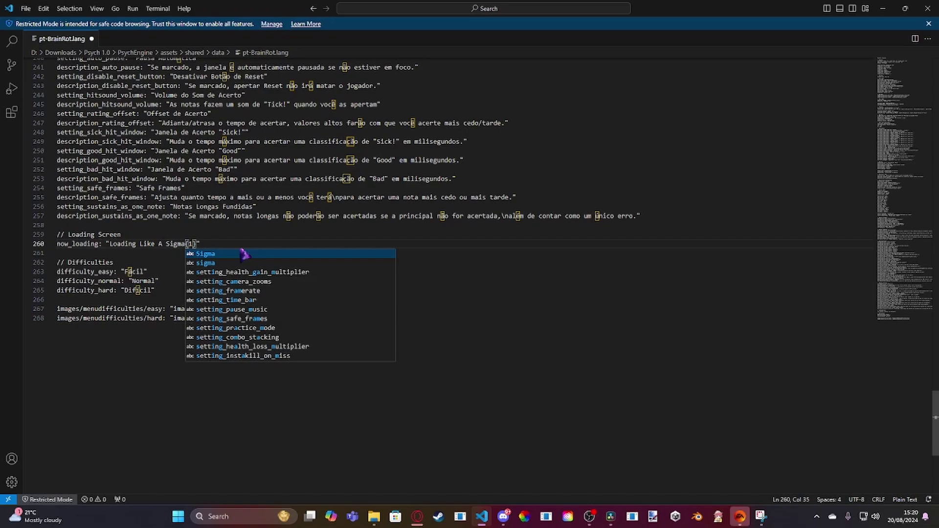
key("End")
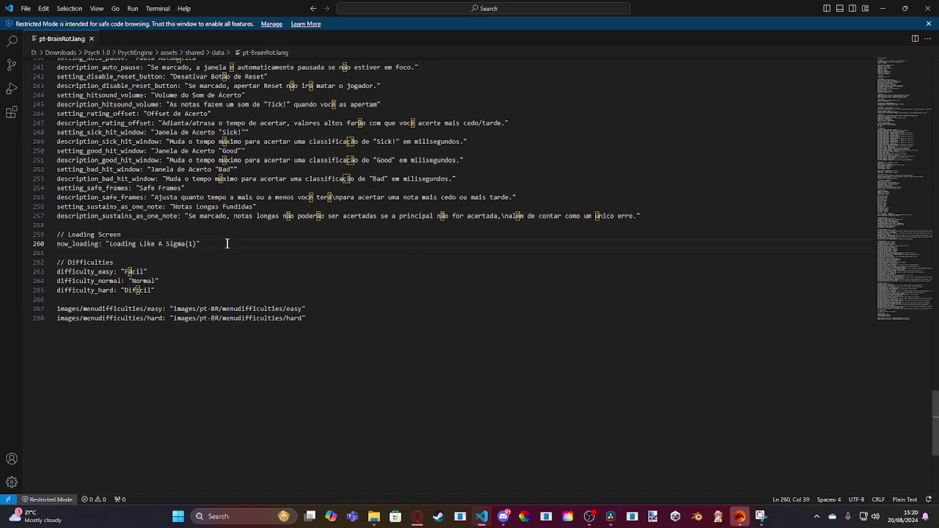
Set difficulty_easy to "Baby Mode", difficulty_normal to "Skibidi" and difficulty_hard to "Sigma", and save the language file
left_click(142, 270)
type("Baby Mode")
double_click(143, 280)
type("Skibidi")
double_click(138, 290)
type("Sigma")
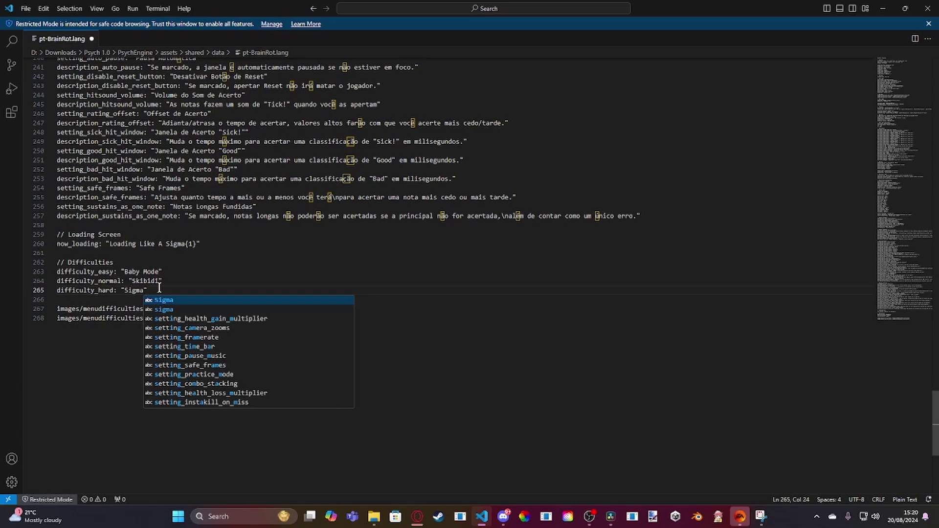
left_click(159, 289)
Switch to File Explorer, return to the PsychEngine folder, and launch PsychEngine.exe
left_click(882, 9)
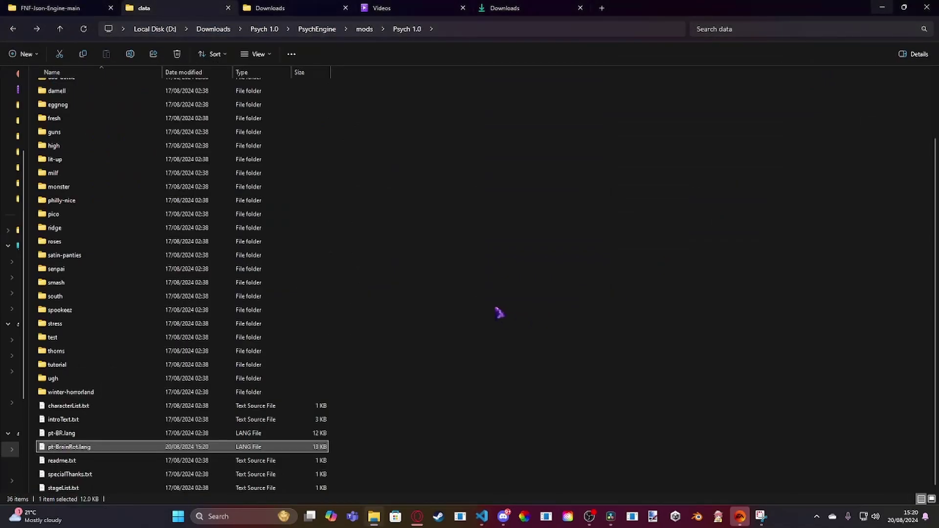
key("alt+Up")
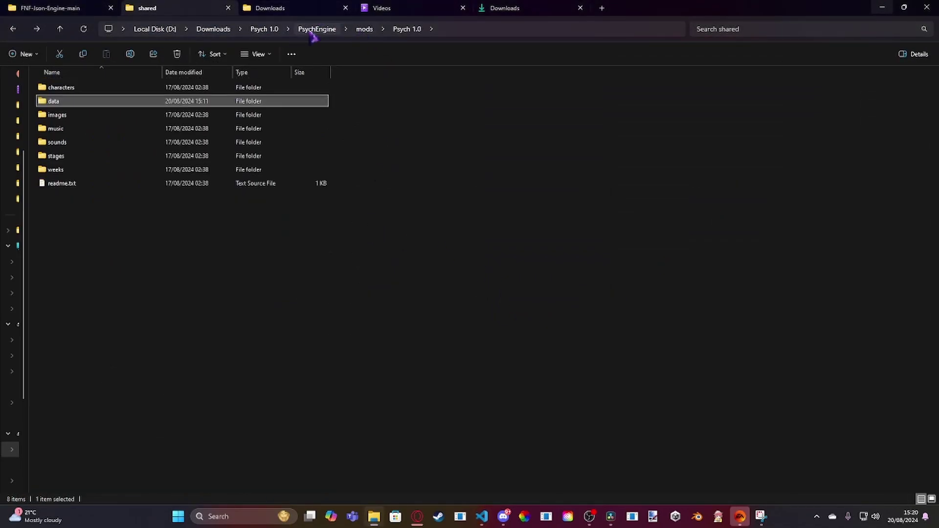
left_click(315, 29)
left_click(69, 226)
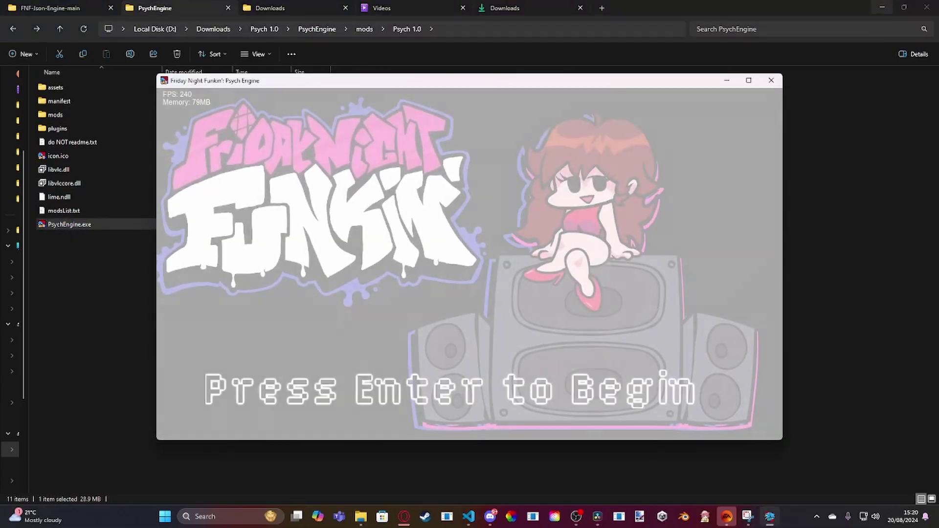
Look through the language choices in the game's options, highlight BrainRot (Skibidi), and return to the main menu
key("Right")
key("Return")
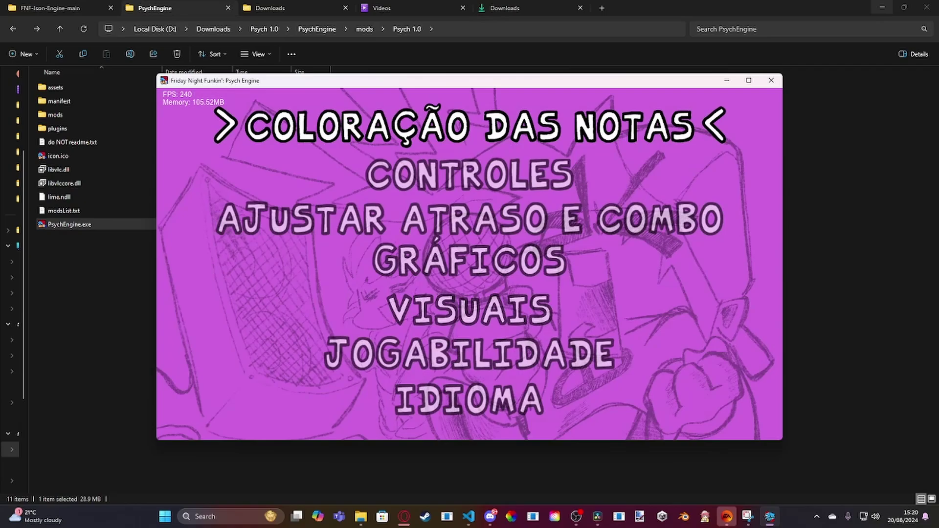
key("Up")
key("Return")
key("Down")
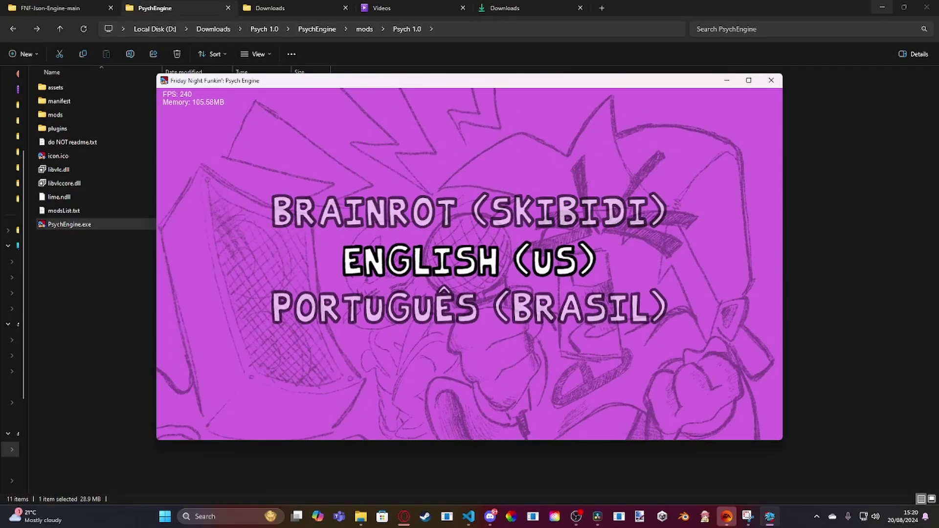
key("Up")
key("Down")
key("Up")
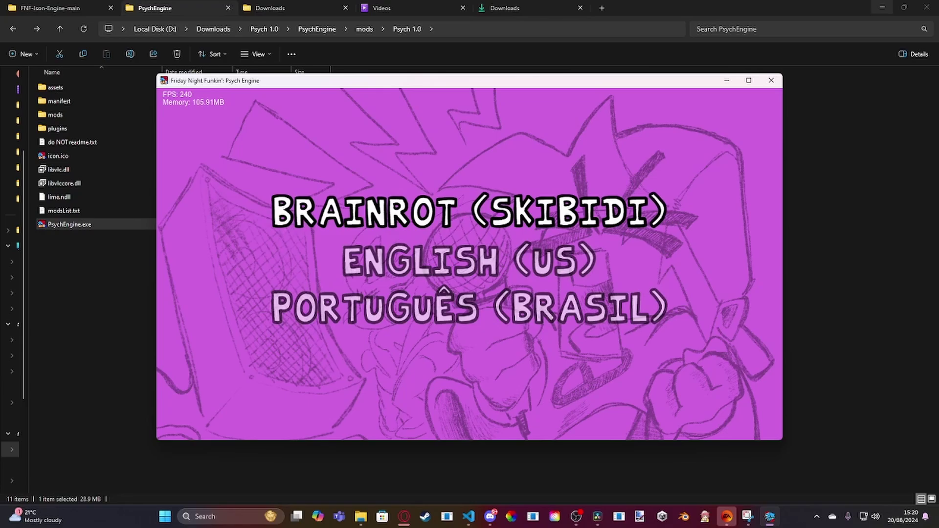
key("Escape")
key("Escape")
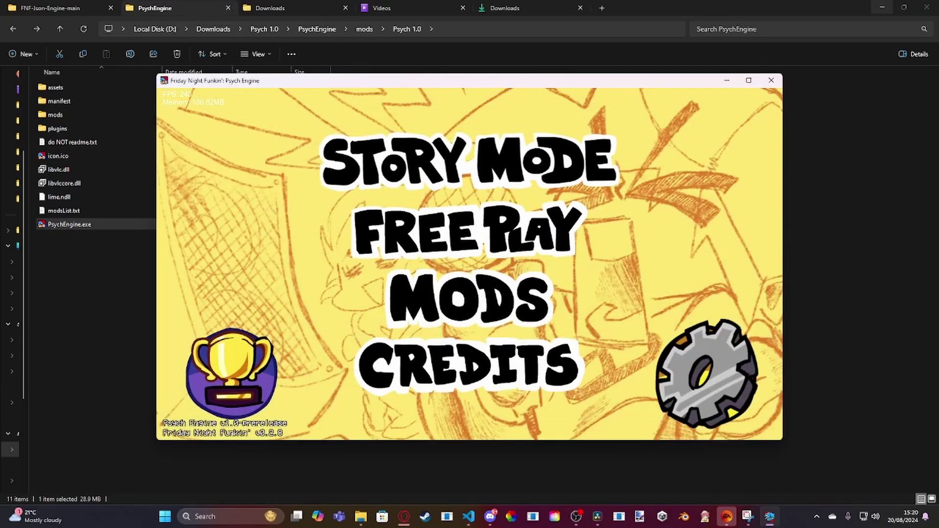
Open the free play song list and highlight the song Darnell
key("Down")
key("Return")
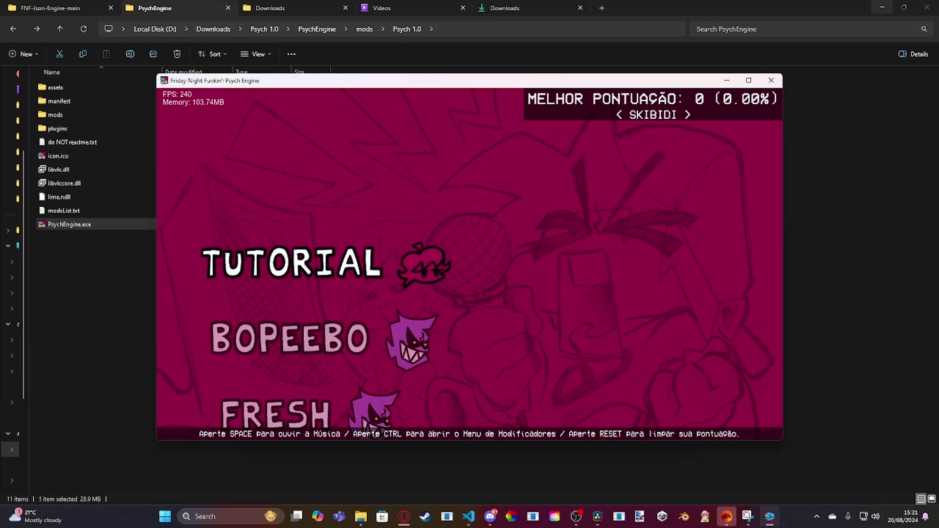
key("Up")
key("Up")
key("Up")
key("Up")
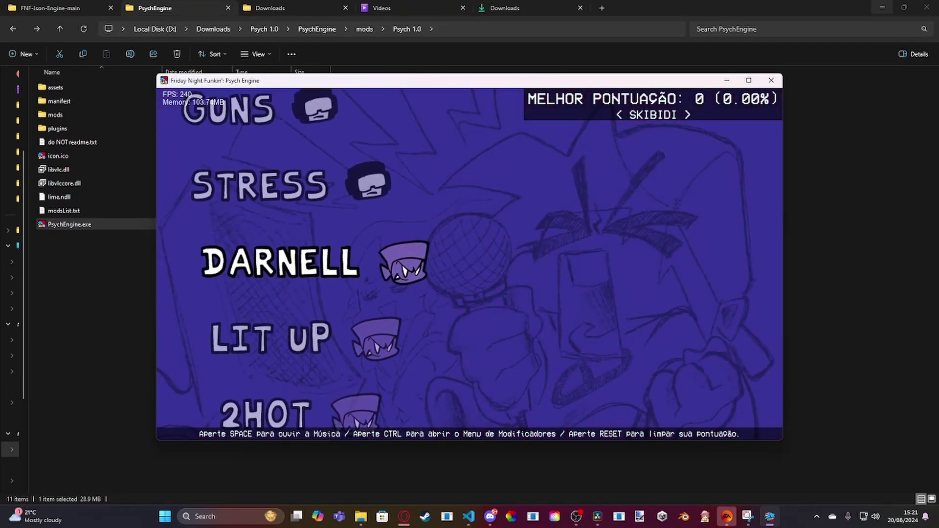
Go through the translated difficulty names for Darnell, choose Sigma, and start the song
key("Right")
key("Right")
key("Right")
key("Right")
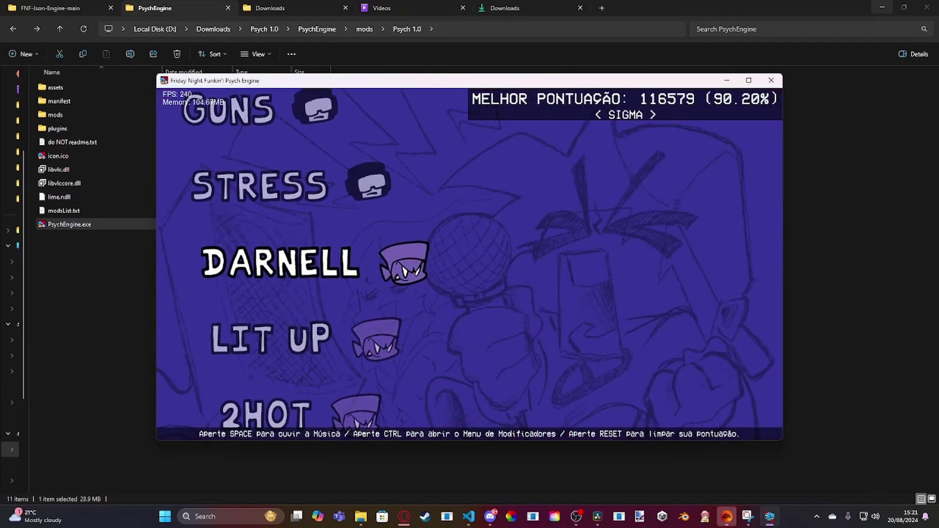
key("Return")
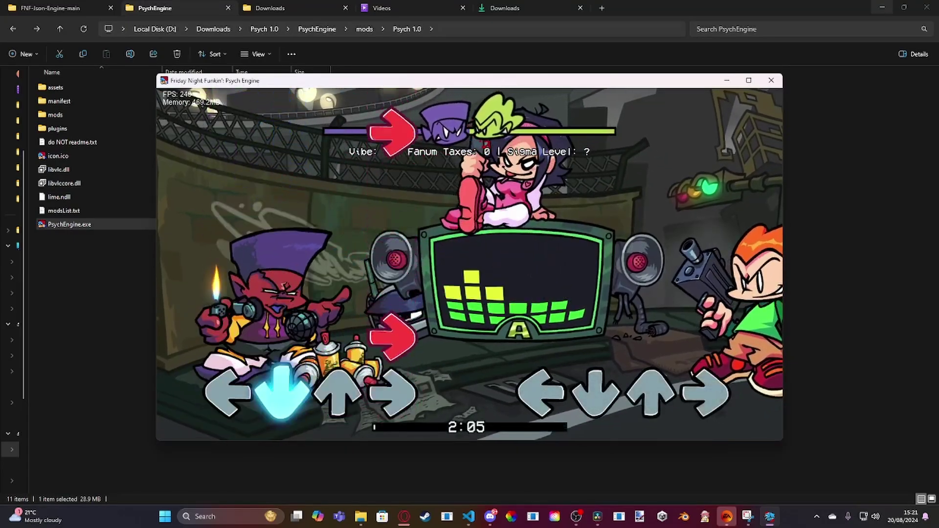
Pause the song, look through the translated pause options, and resume playing
key("Return")
key("Down")
key("Down")
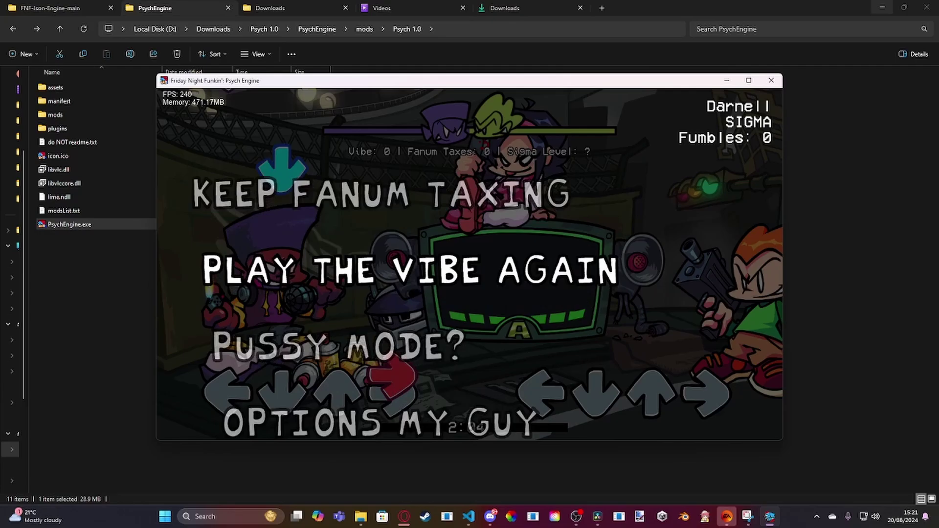
key("Return")
Play the notes of Darnell on Sigma difficulty to check the translated score, misses and rating text
key("Down")
key("Left")
key("Right")
key("Right")
key("Left")
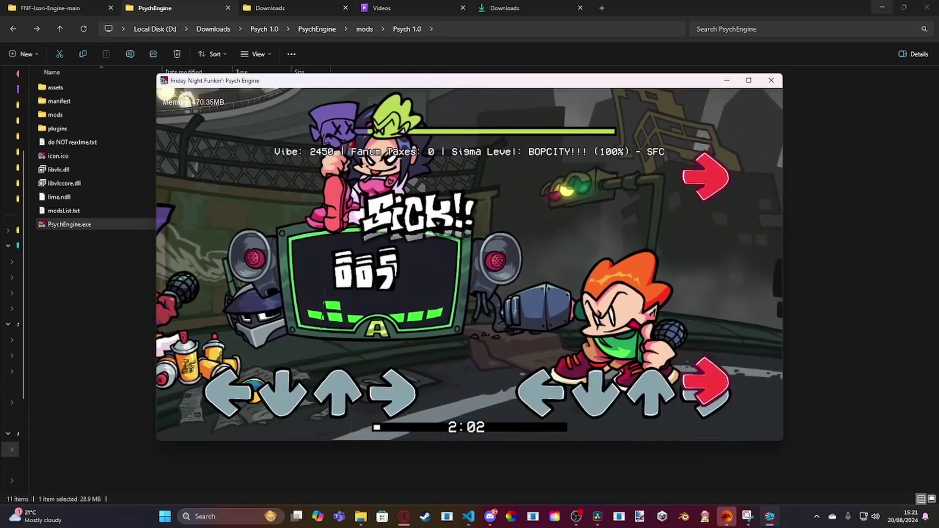
key("Right")
key("Down")
key("Right")
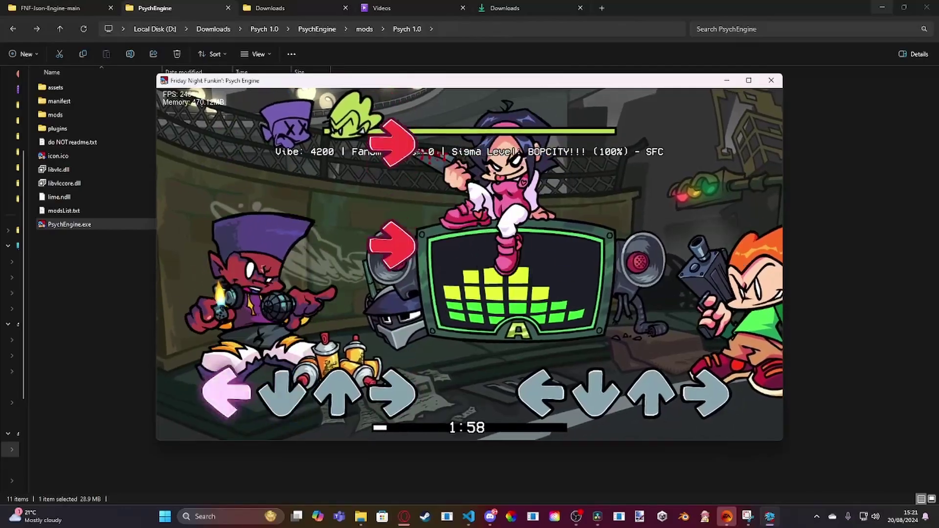
key("Up")
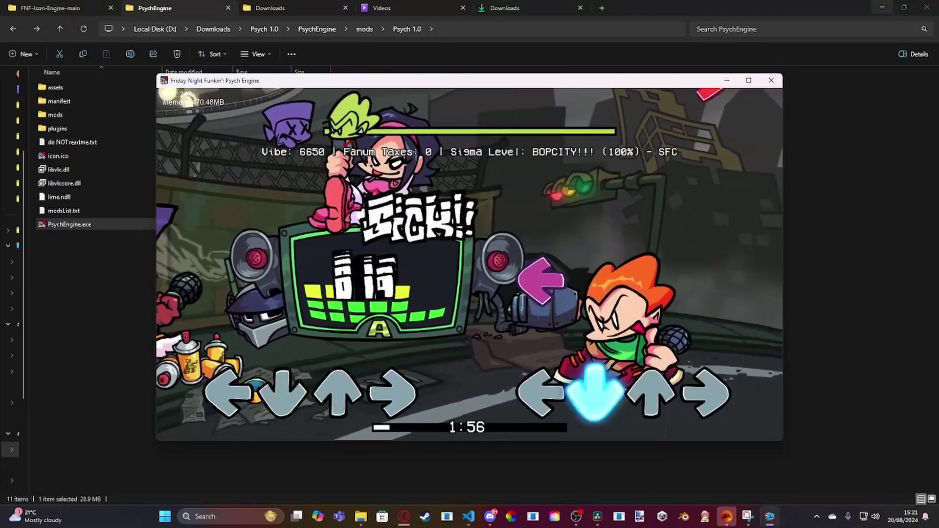
key("Left")
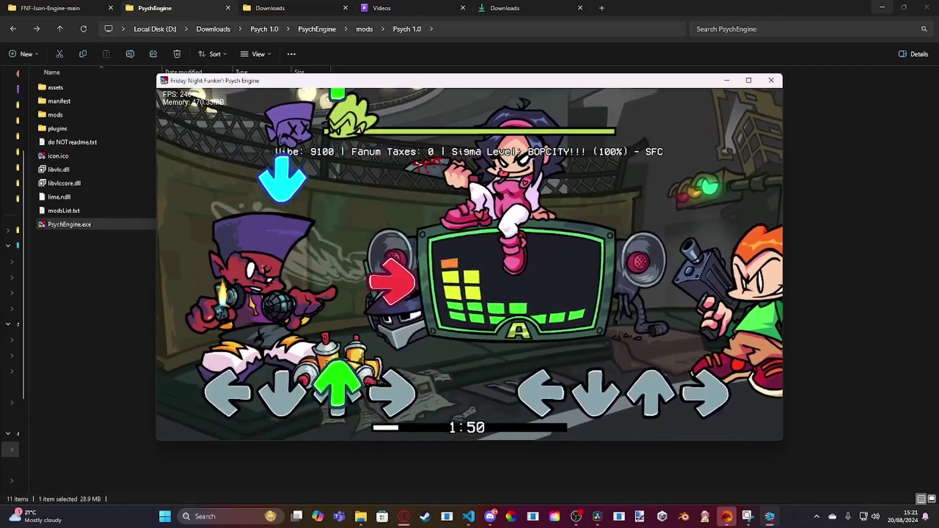
key("Left")
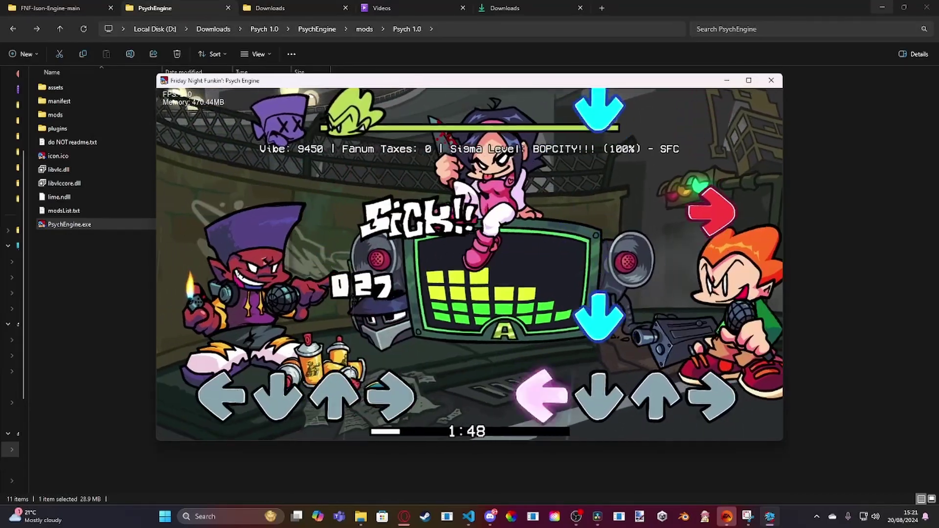
key("Down")
key("Down")
key("Left")
key("Left")
key("Down")
key("Up")
key("Left")
key("Left")
key("Down")
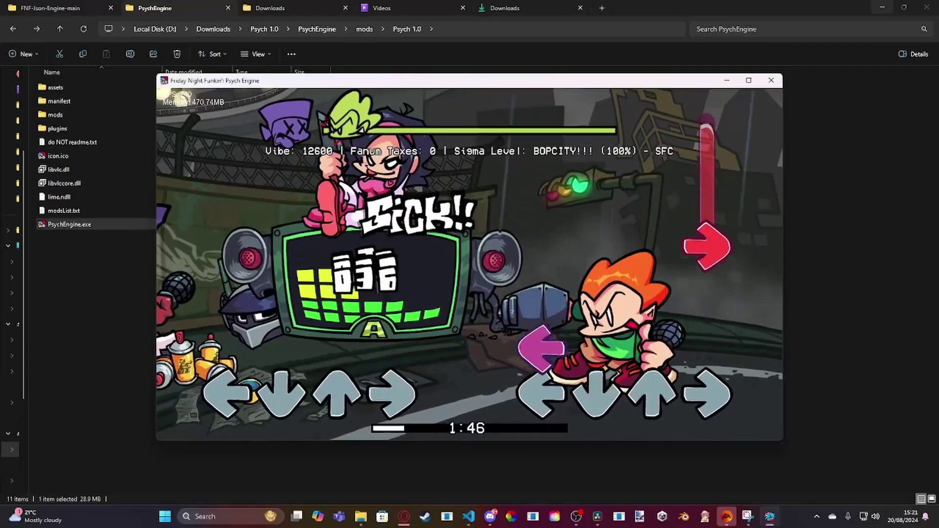
key("Right")
key("Right")
key("Down")
key("Up")
key("Up")
key("Left")
key("Up")
key("Left")
key("Left")
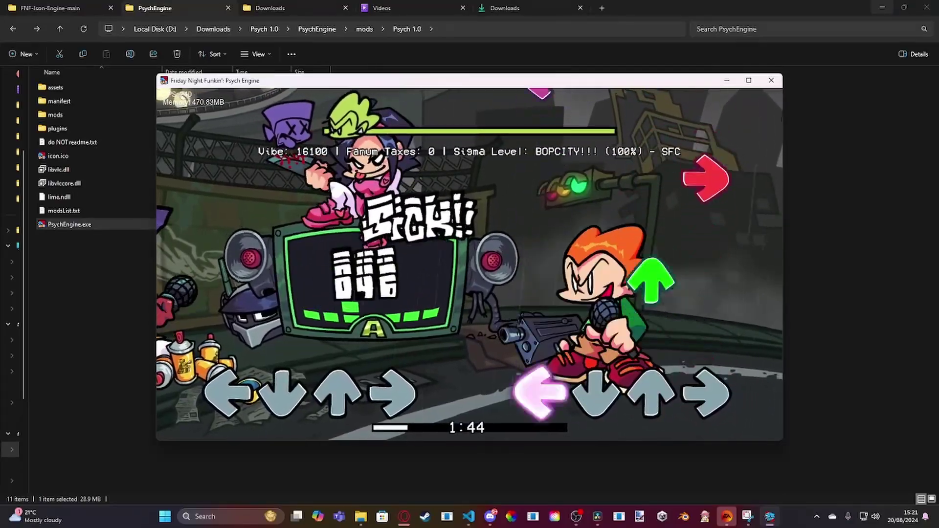
key("Down")
key("Up")
key("Right")
key("Down")
key("Up")
key("Up")
key("Right")
key("Right")
key("Right")
key("Down")
key("Right")
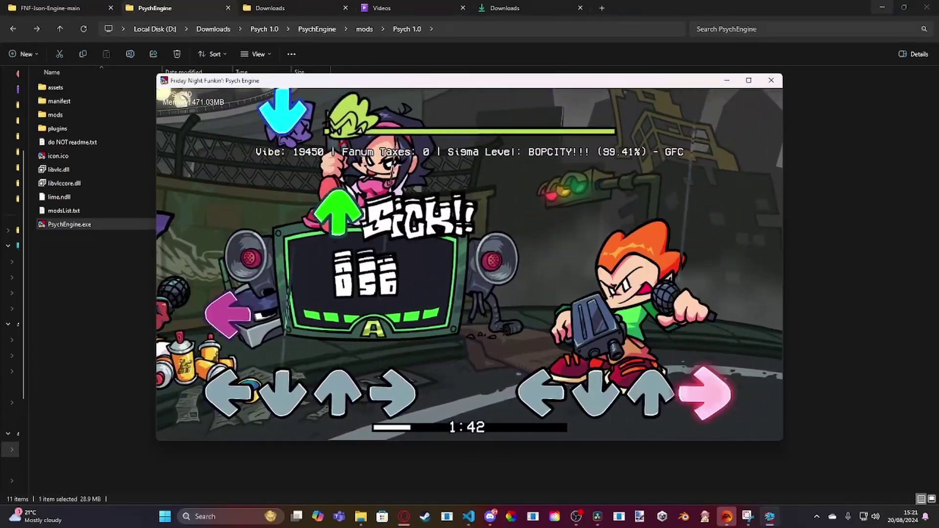
Pause the song and close the game, and open the data folder of the Psych 1.0 mod in mods
key("Return")
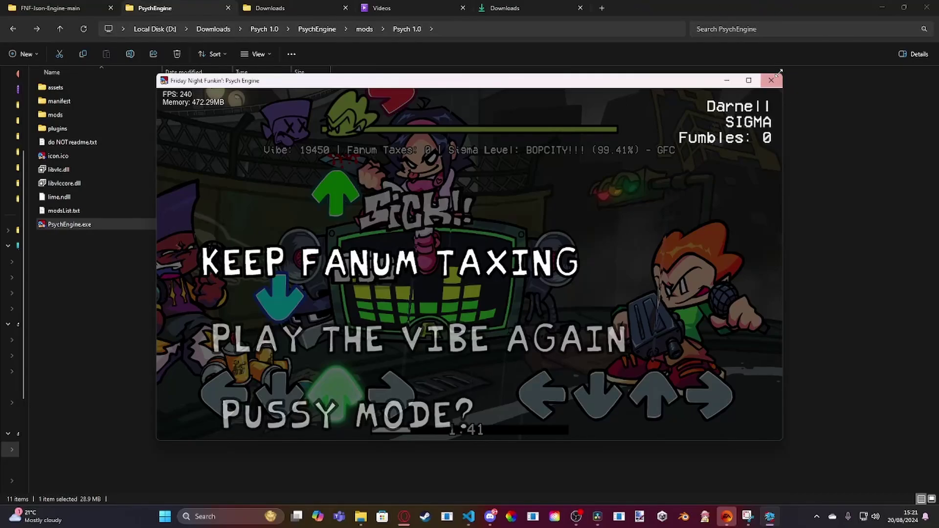
left_click(771, 80)
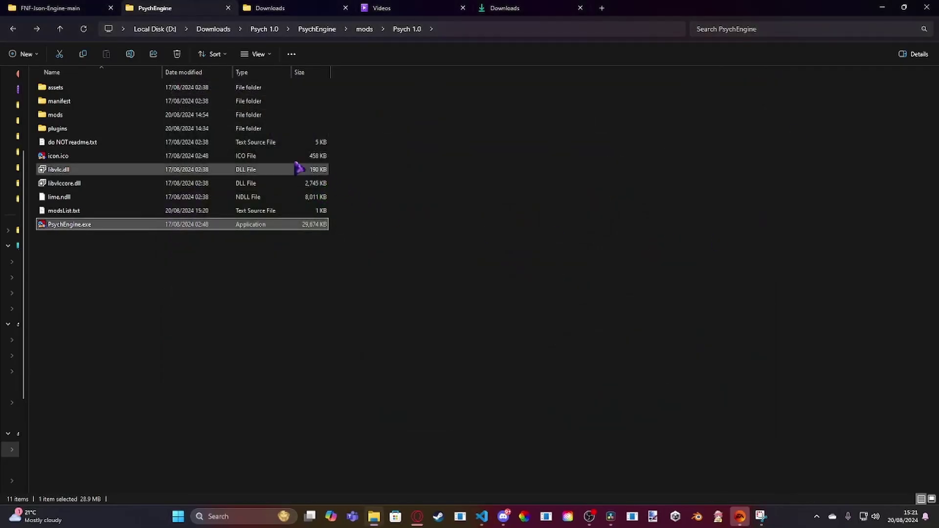
double_click(114, 115)
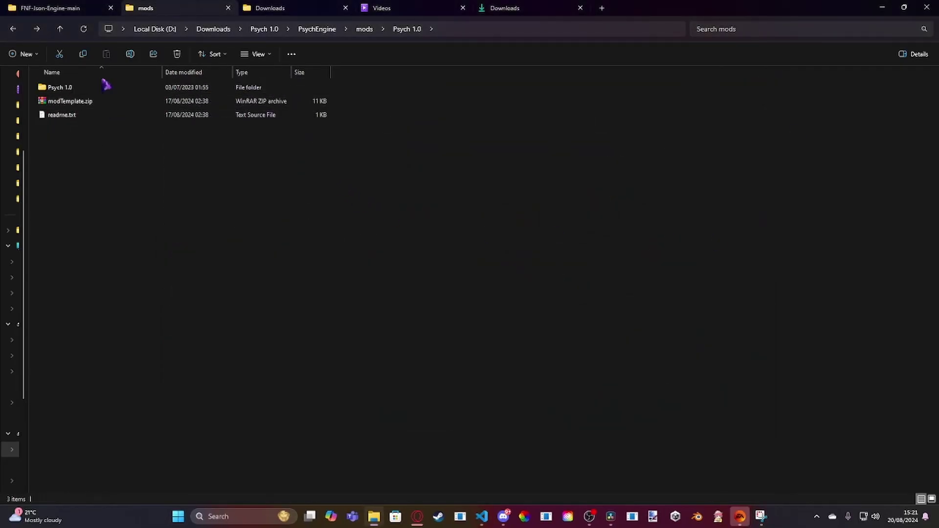
double_click(109, 87)
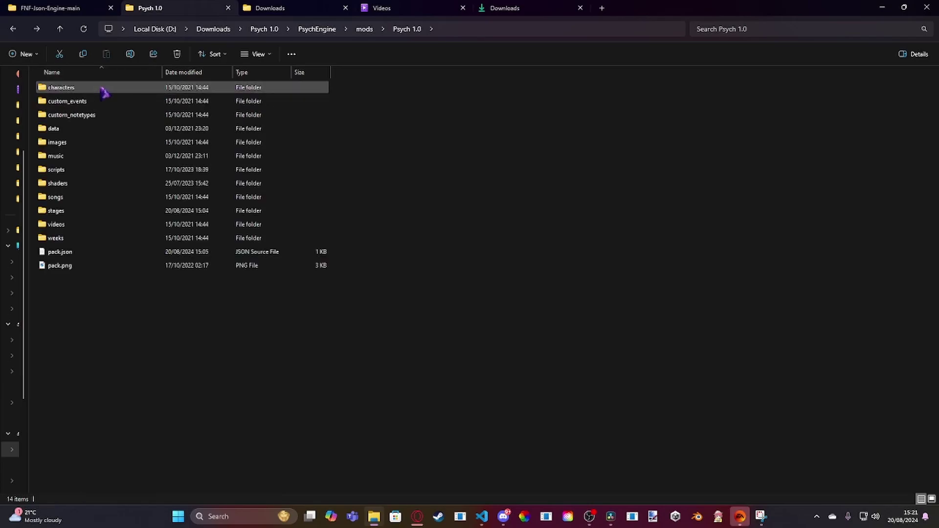
double_click(127, 129)
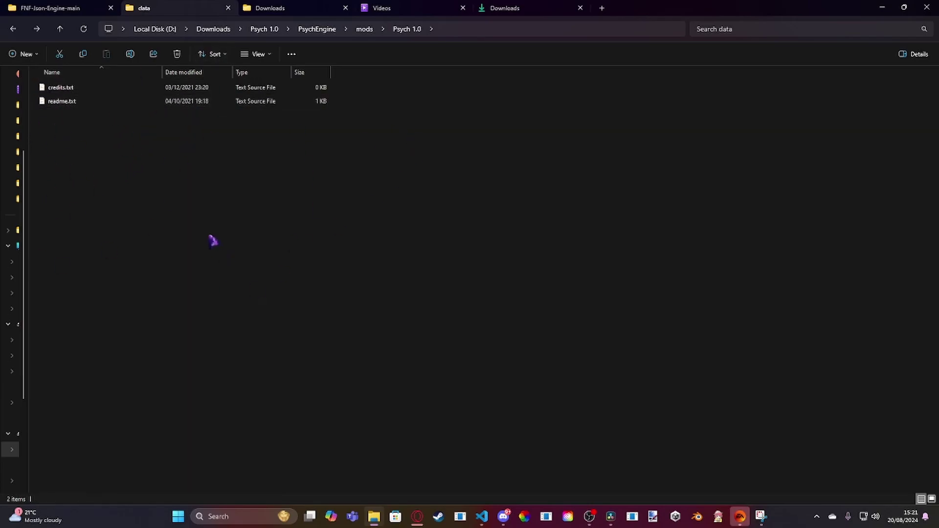